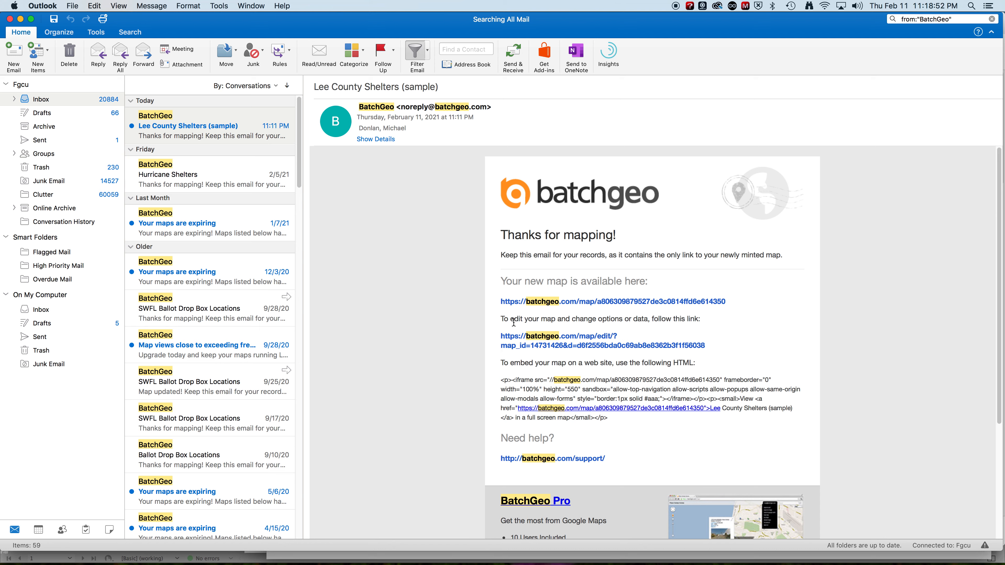
Step: Copy the full HTML embed code for the map from the BatchGeo email
left_click(501, 380)
left_click_drag(501, 380, 564, 394)
left_click(630, 420)
left_click_drag(616, 417, 502, 381)
key("super+c")
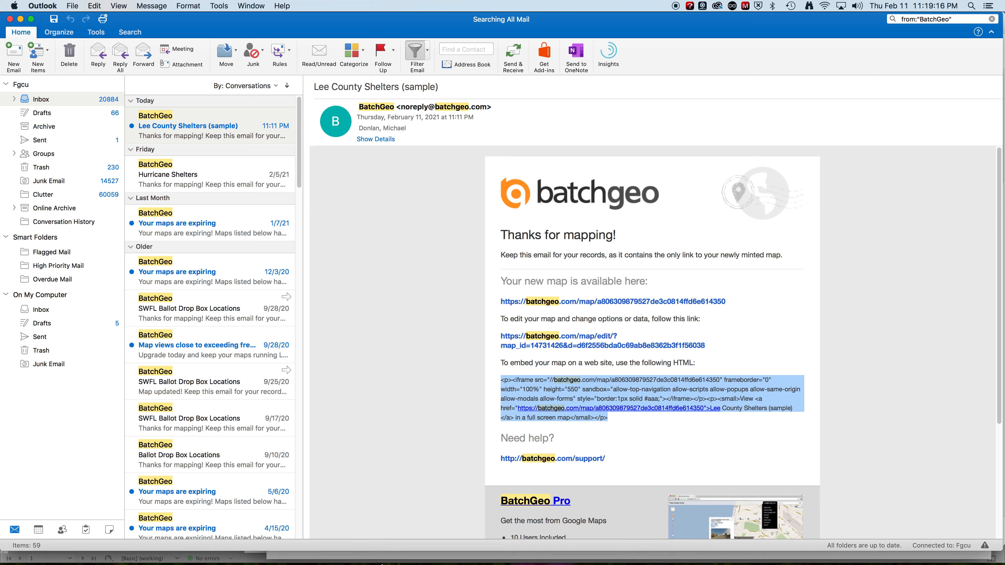
Step: Switch to the WordPress dashboard in Chrome and create a new post titled "Lee County Shelters"
left_click(295, 511)
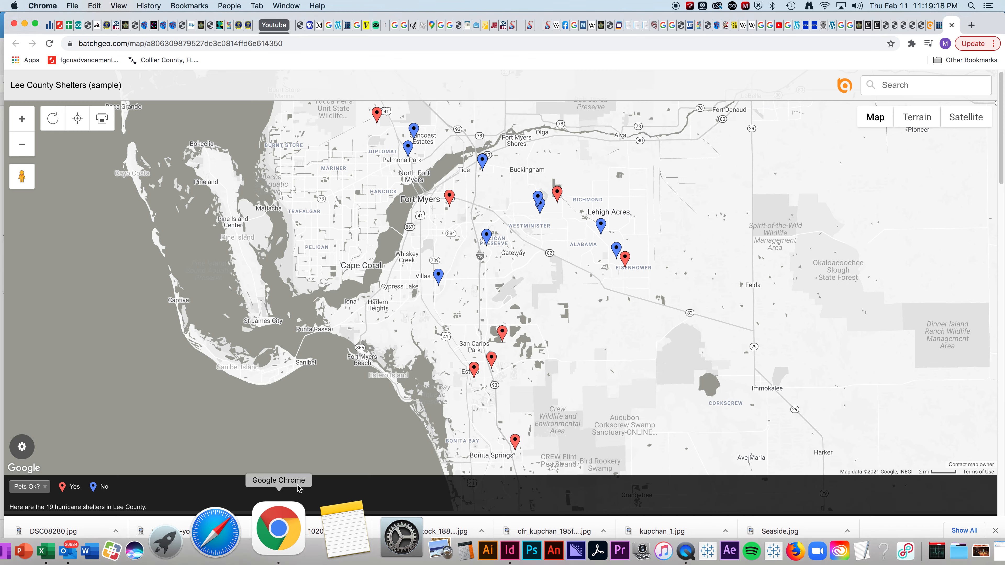
left_click(939, 26)
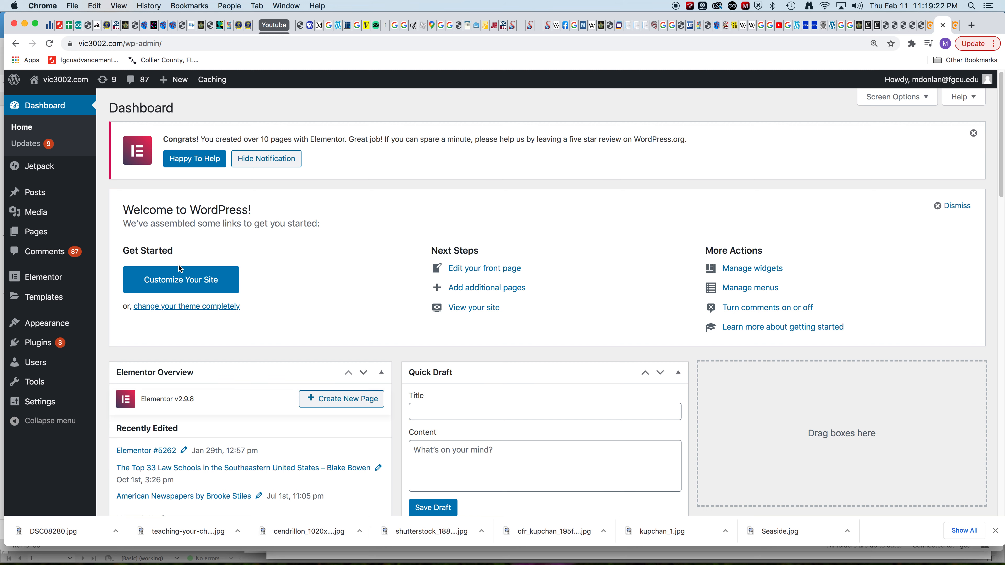
left_click(41, 197)
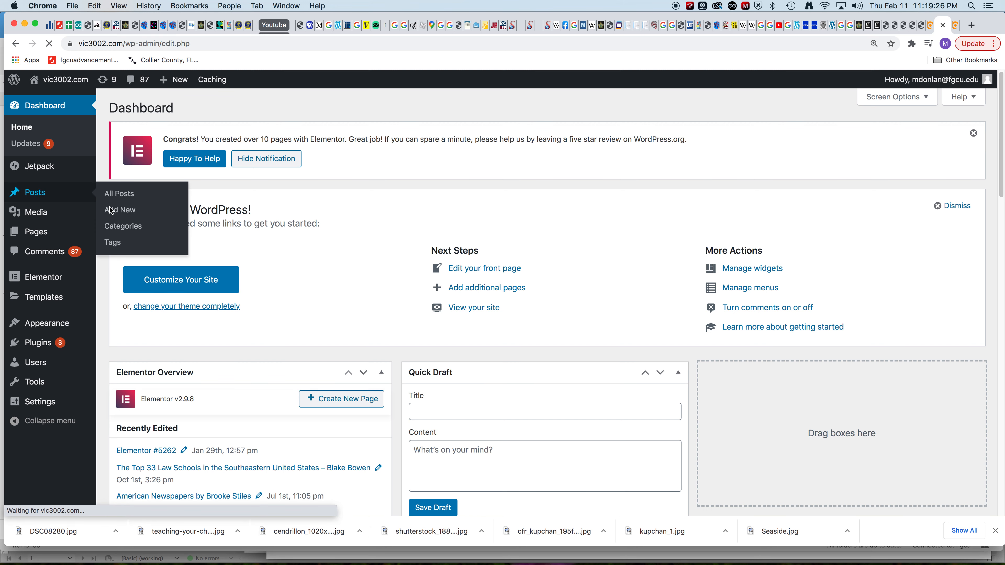
left_click(165, 109)
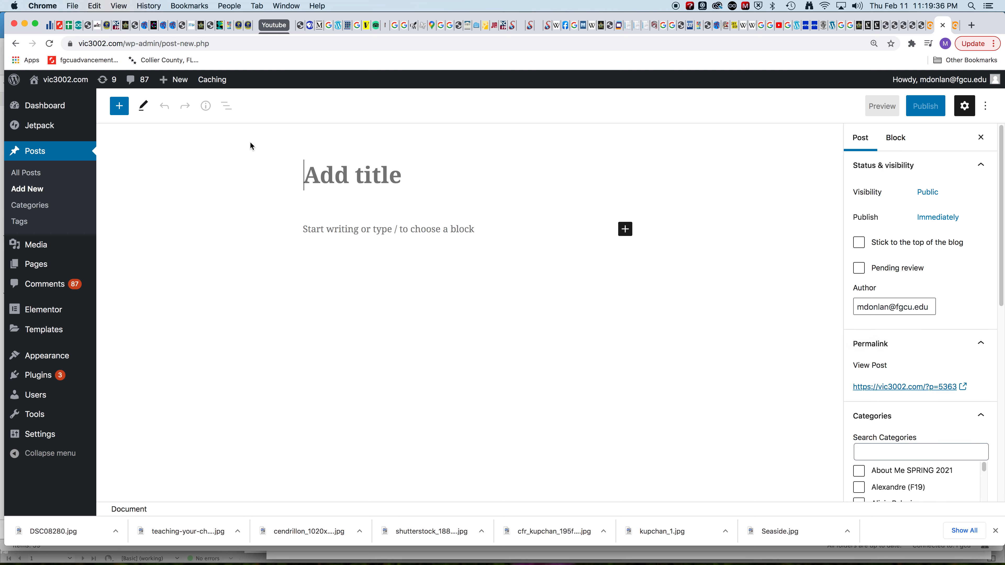
type("Lee ")
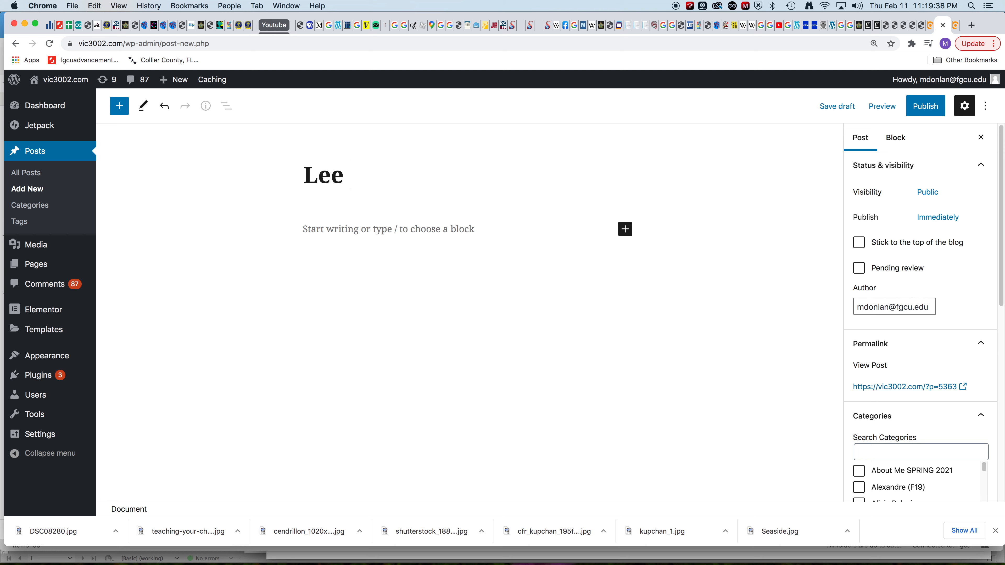
type("County Shelters")
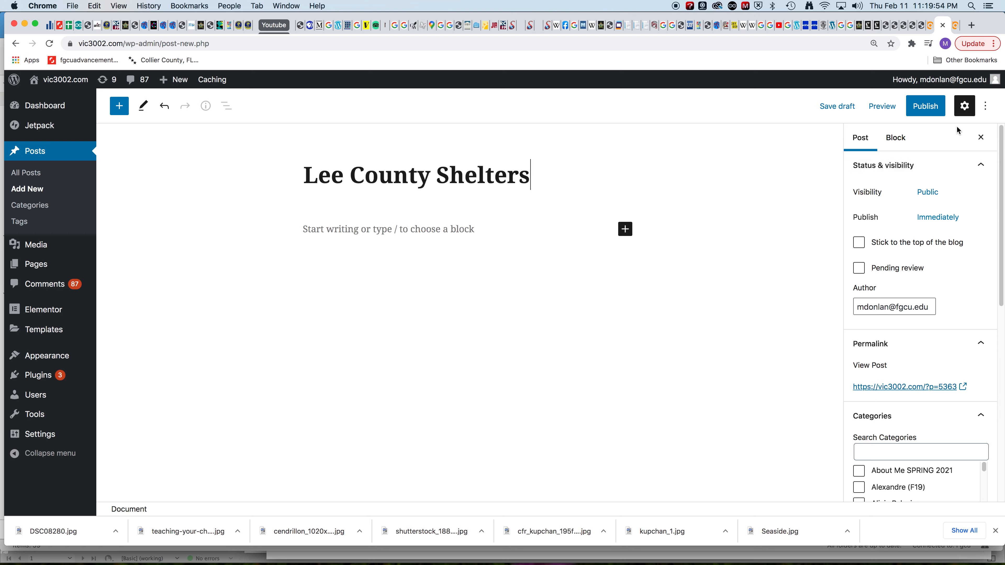
Step: Change the post to the code editor and paste the BatchGeo embed code into its body
left_click(986, 111)
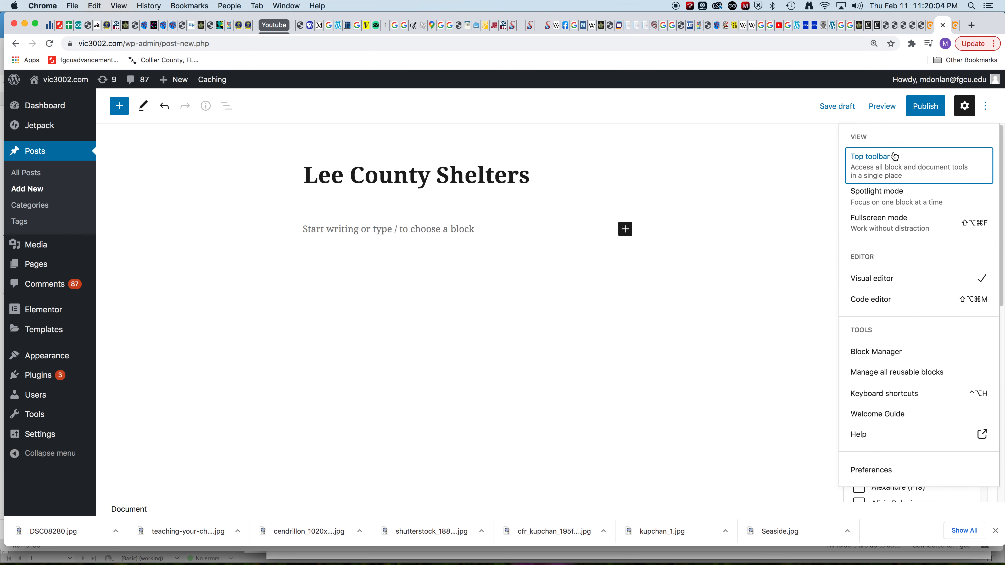
left_click(881, 300)
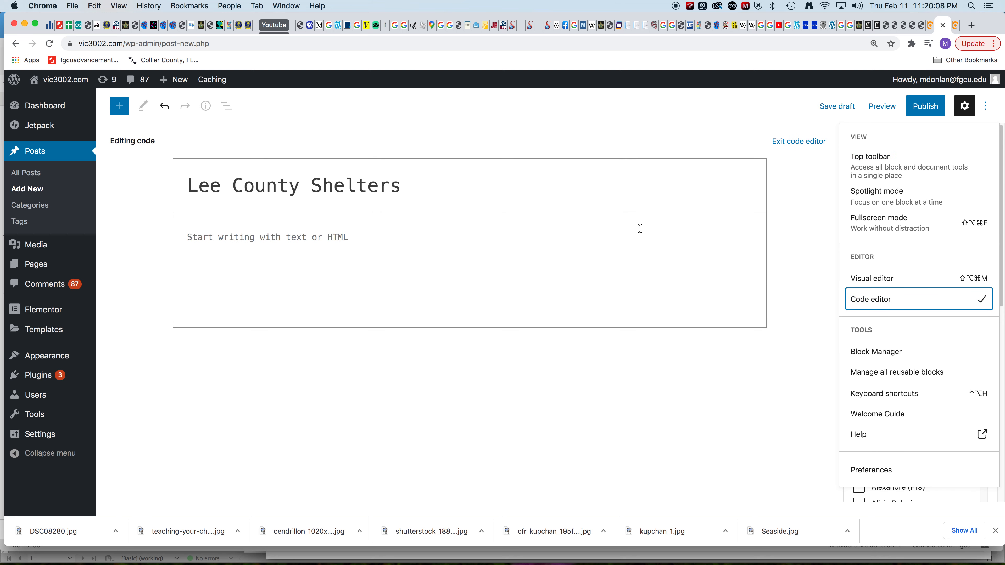
left_click(366, 238)
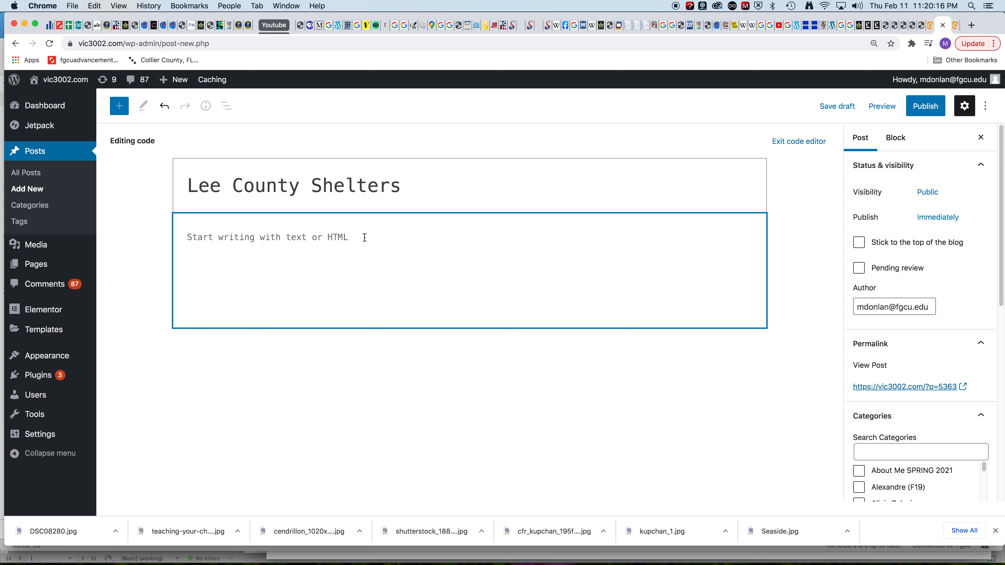
key("super+v")
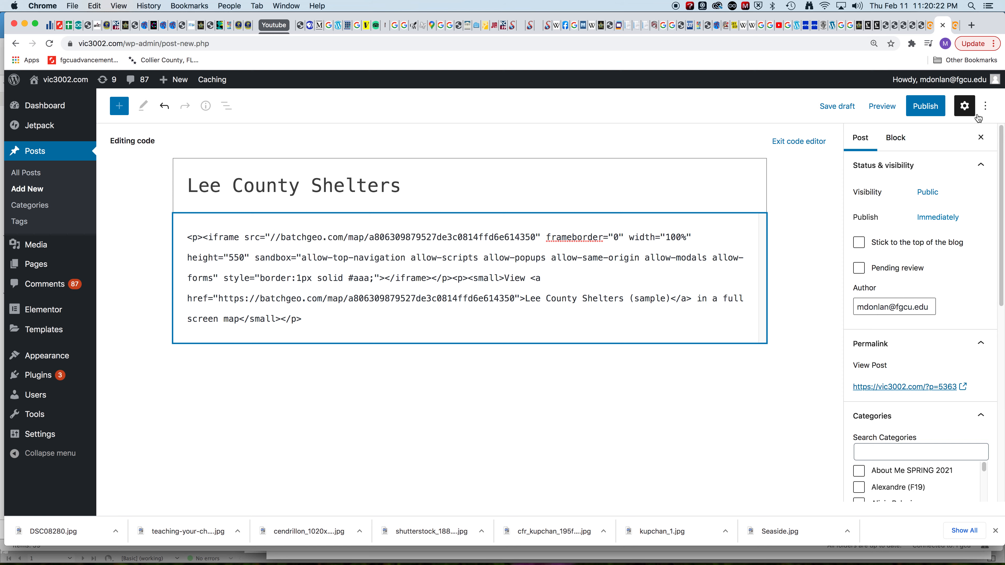
Step: Return the post to the visual editor and check the embedded map and the link below it
left_click(985, 106)
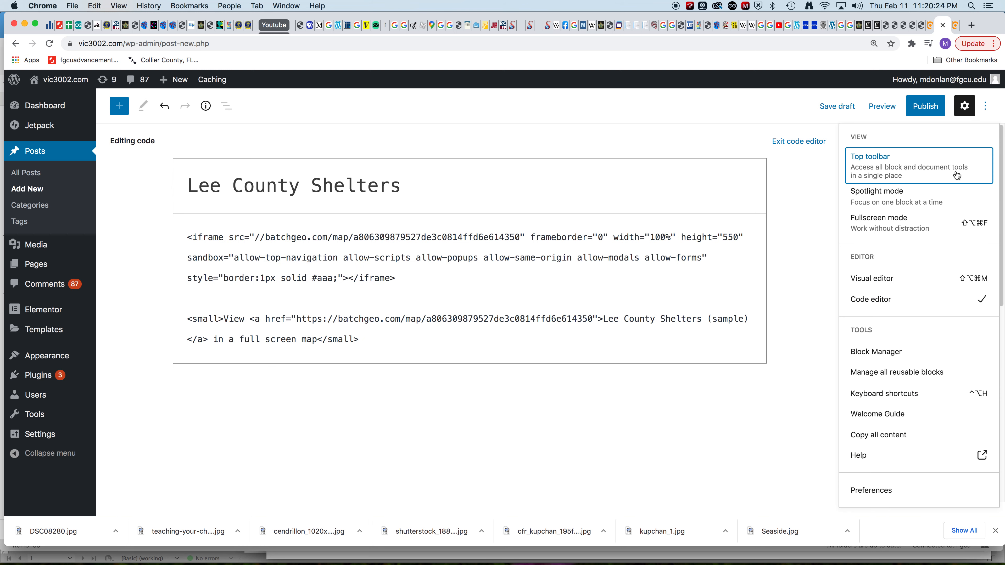
left_click(926, 278)
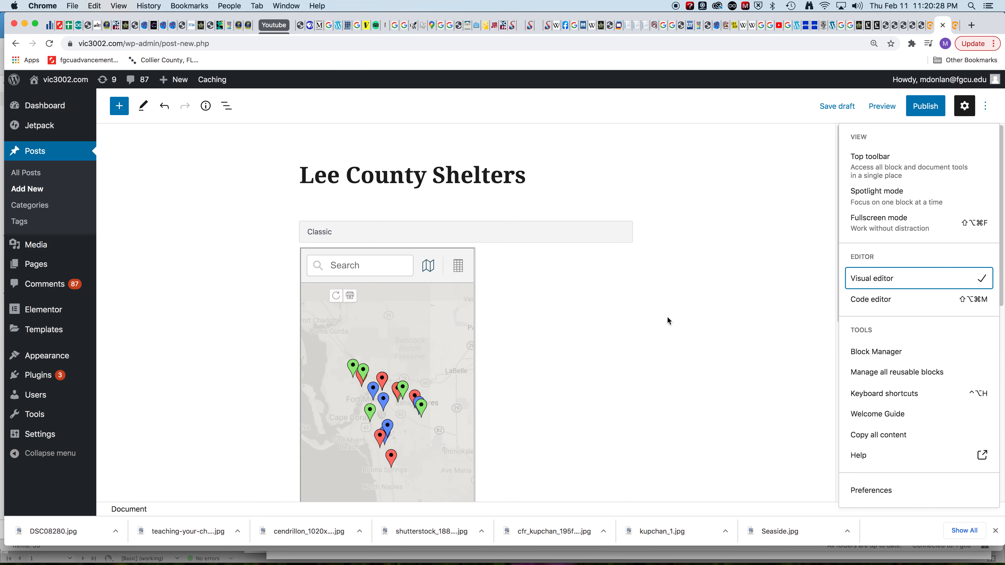
scroll(670, 317, "down", 3)
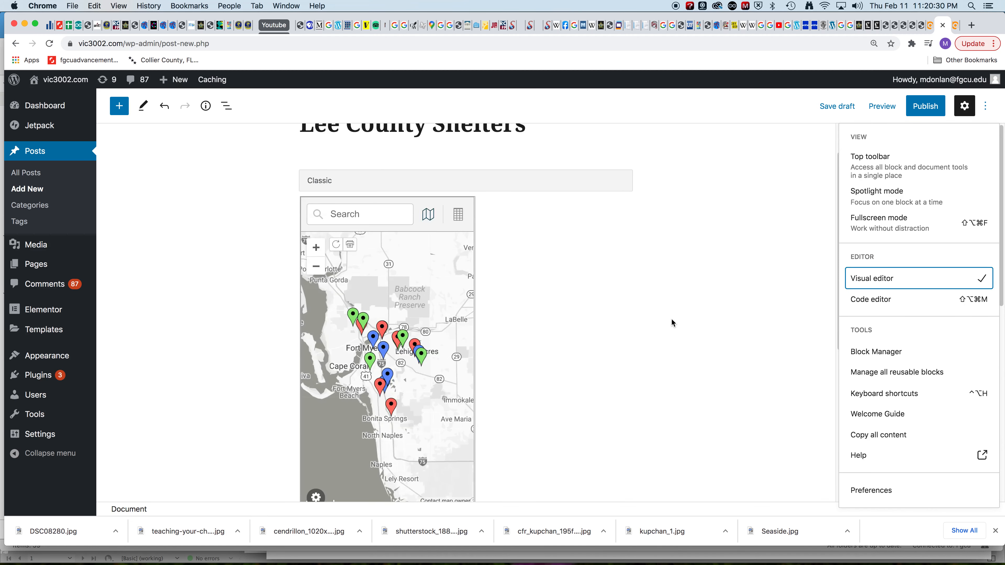
scroll(672, 322, "down", 2)
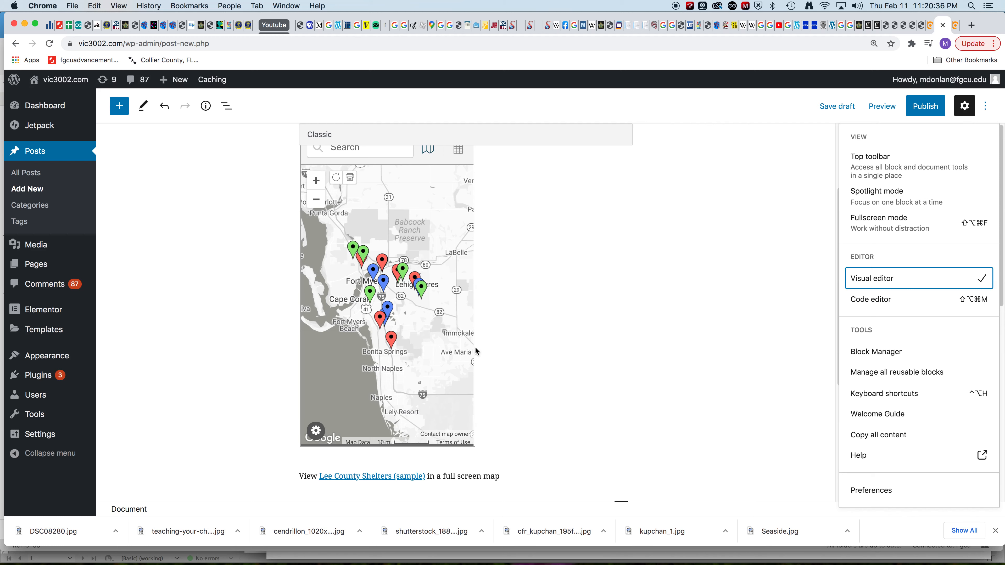
scroll(513, 385, "down", 4)
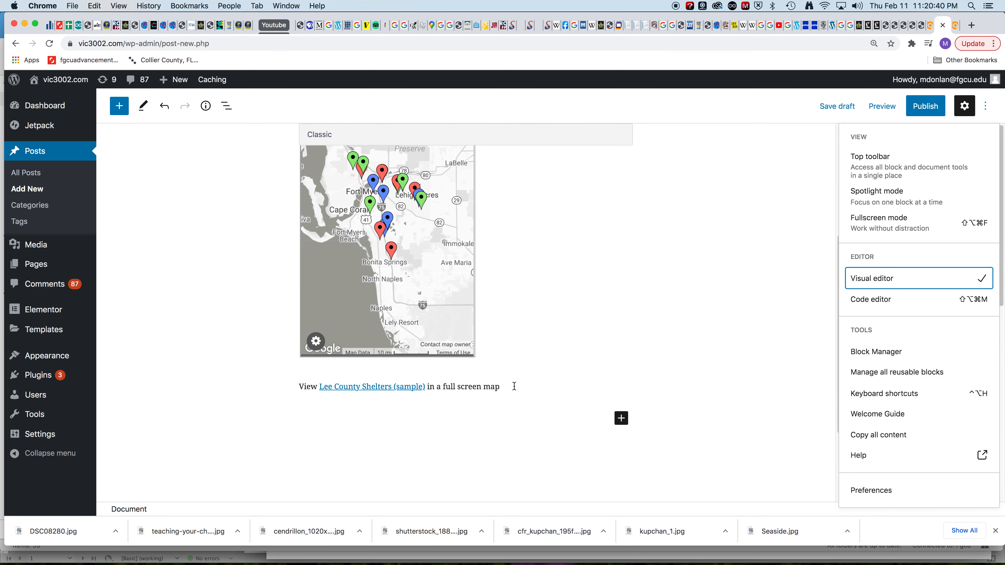
Step: Add an empty Paragraph block beneath the embedded map and its full screen link
scroll(514, 386, "down", 2)
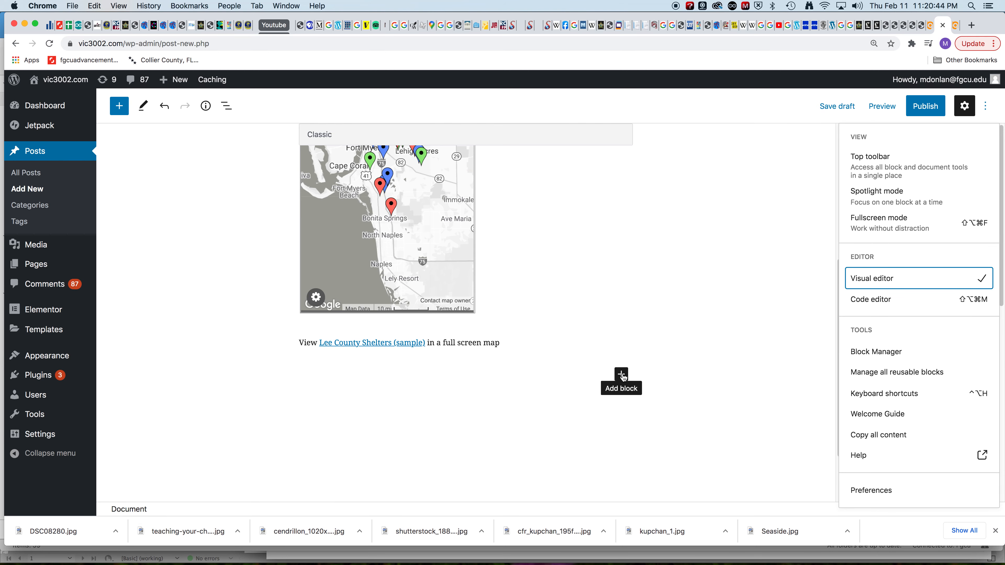
left_click(622, 374)
left_click(621, 374)
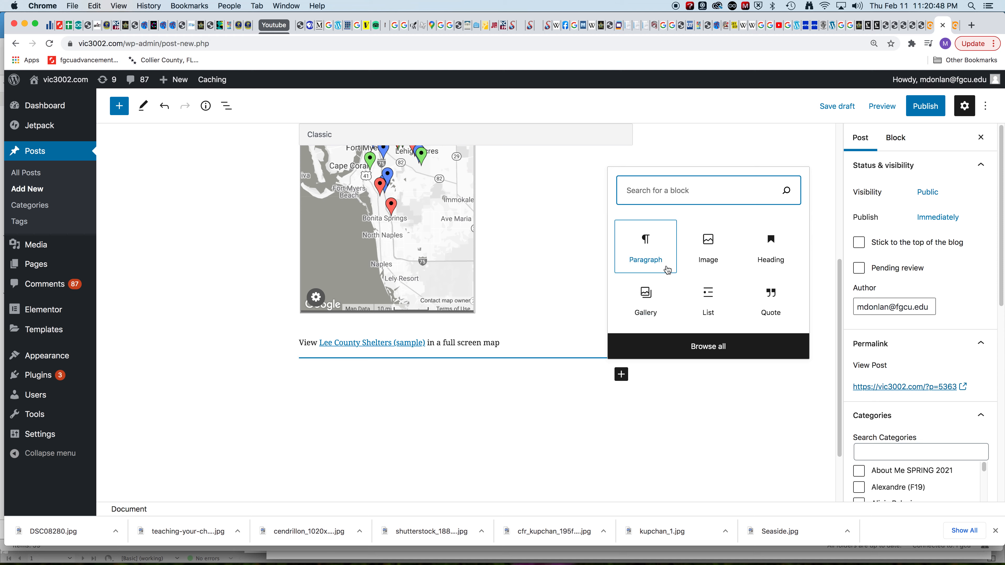
left_click(653, 267)
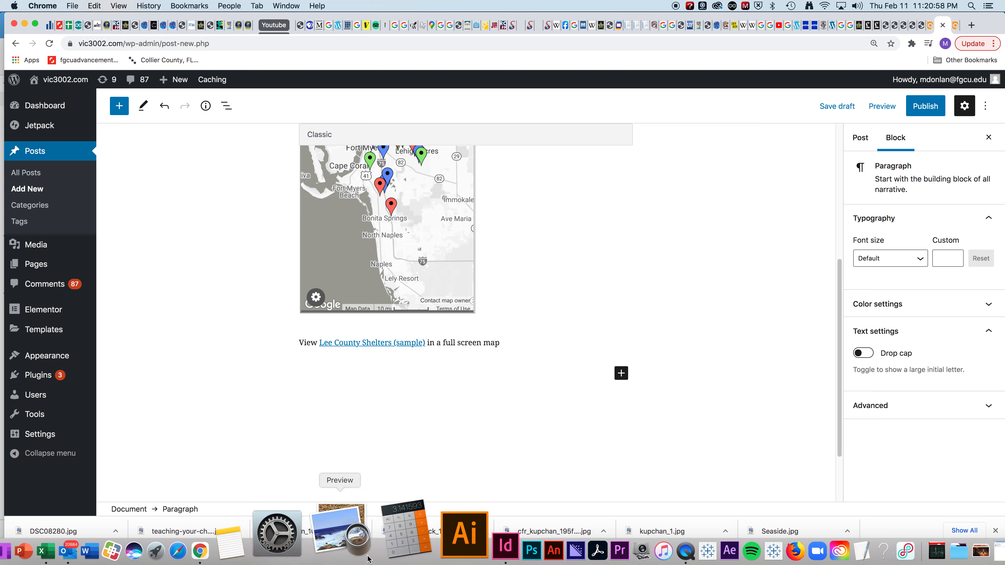
Step: Switch to InDesign and copy the first four paragraphs of the sample text document
left_click(424, 543)
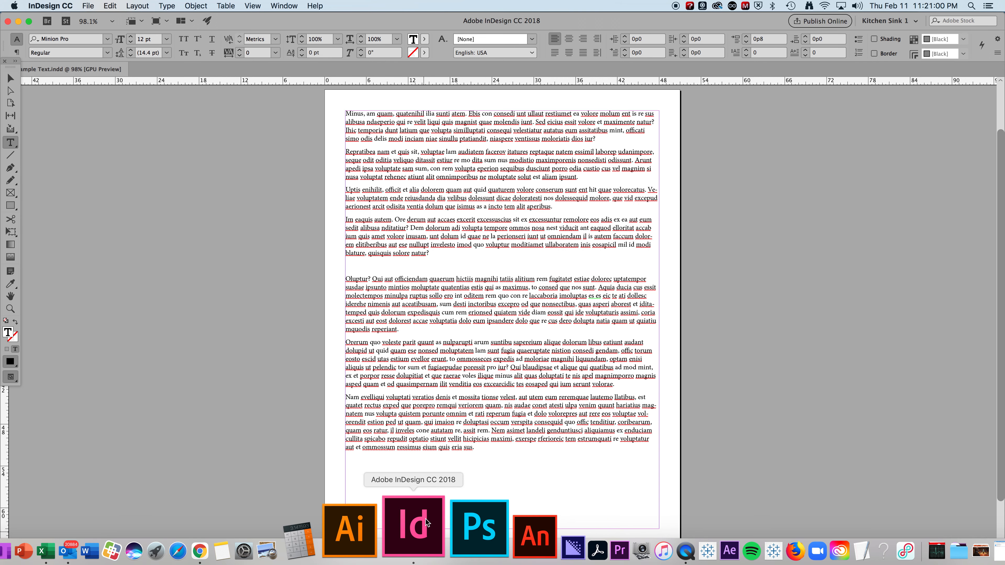
left_click(446, 250)
left_click(440, 253)
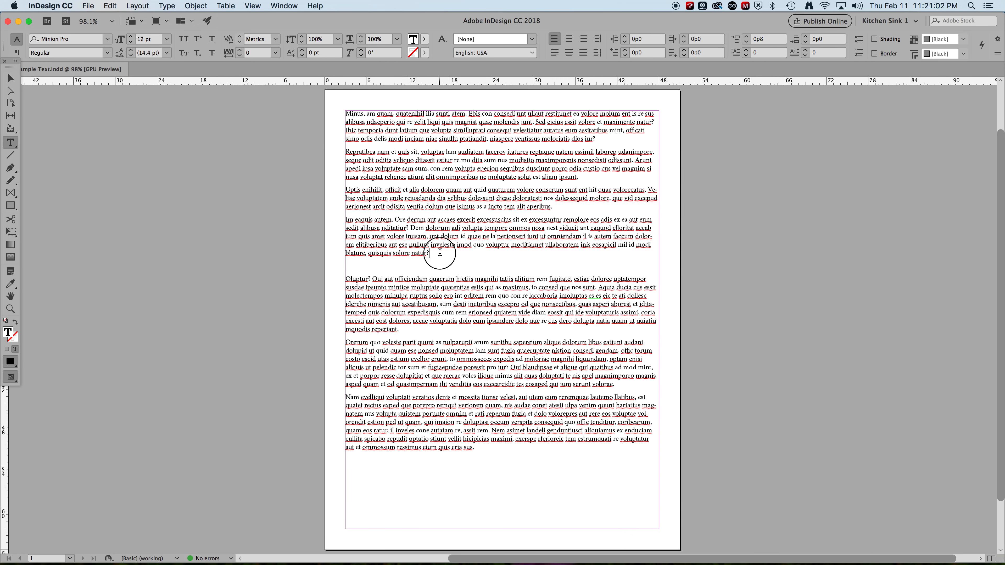
left_click_drag(440, 253, 314, 106)
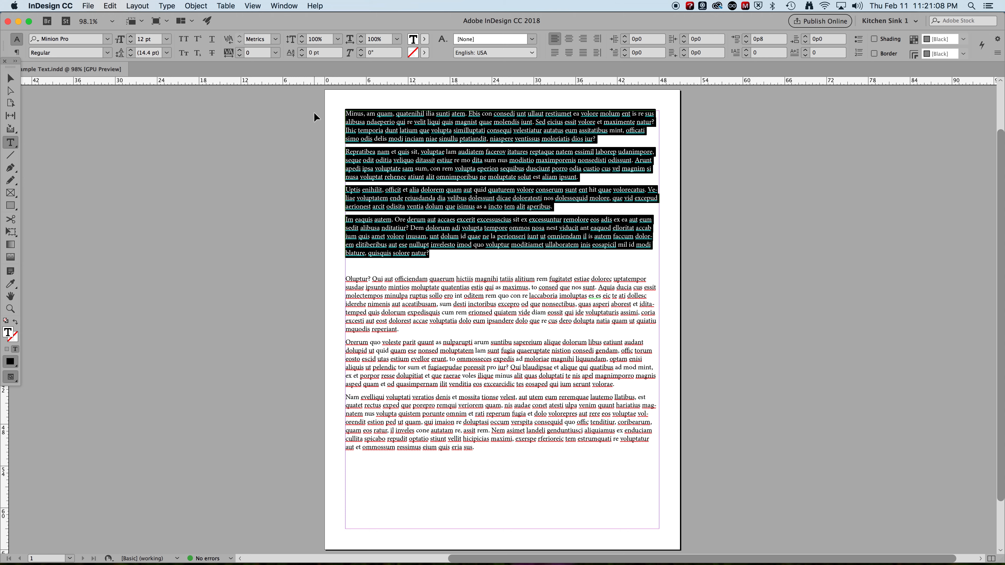
Step: Switch back to Chrome, paste the four sample paragraphs into the block below the map, and review the post
mouse_move(436, 560)
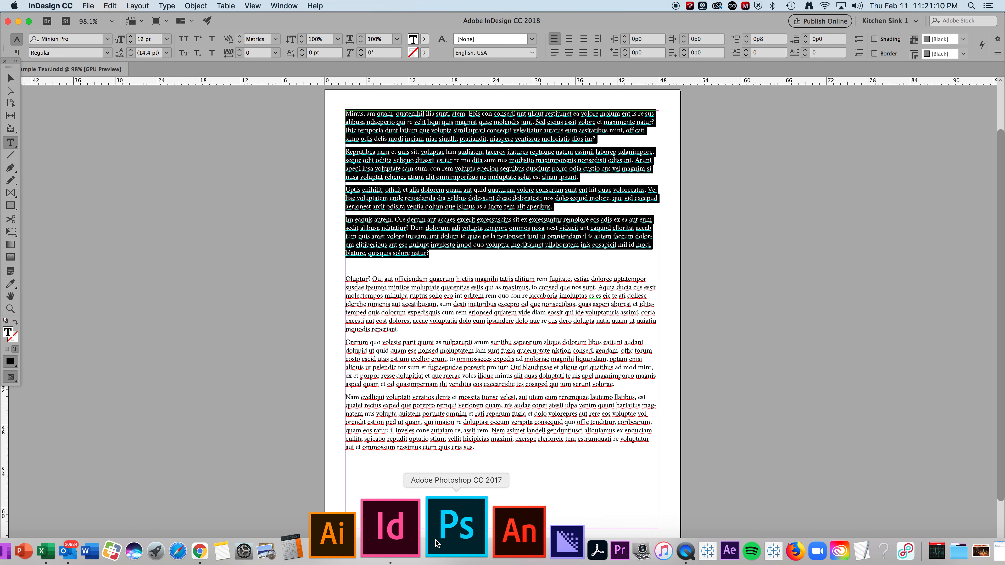
left_click(293, 539)
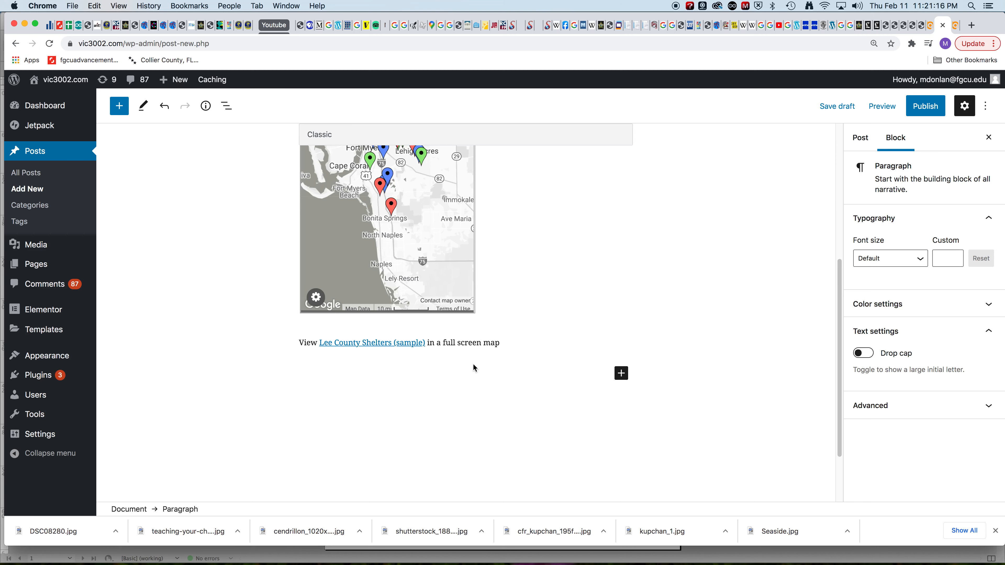
key("super+v")
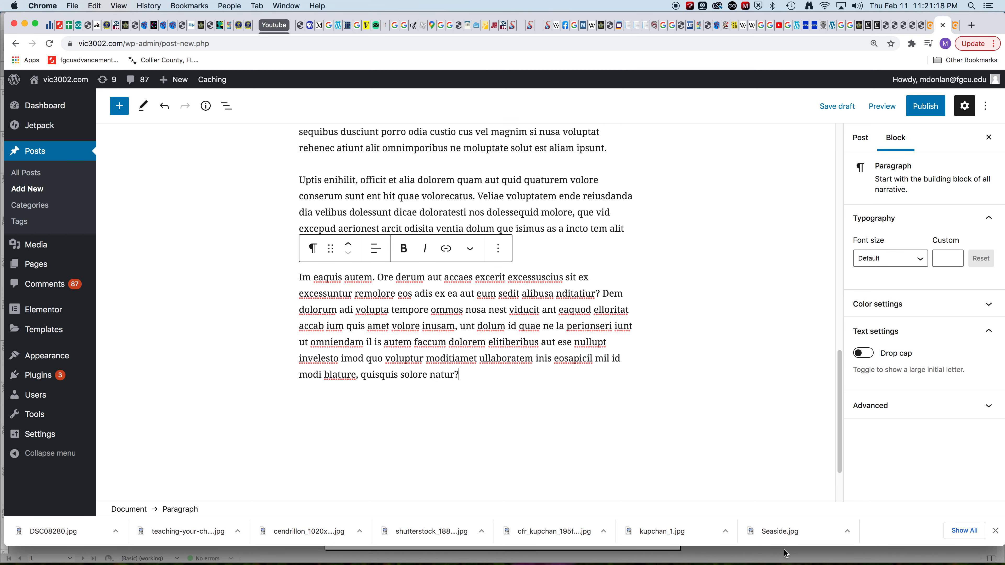
scroll(660, 422, "up", 10)
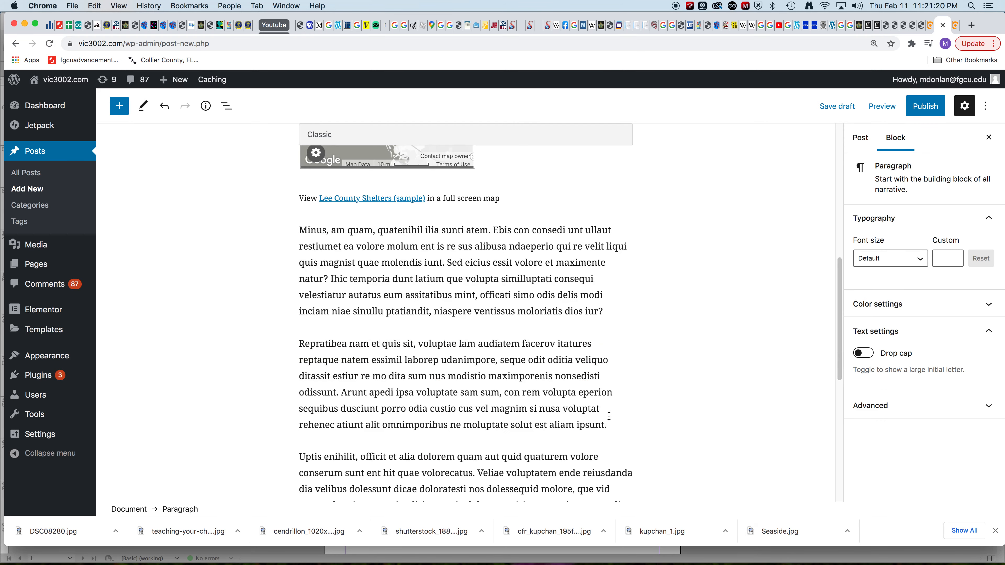
scroll(608, 415, "down", 8)
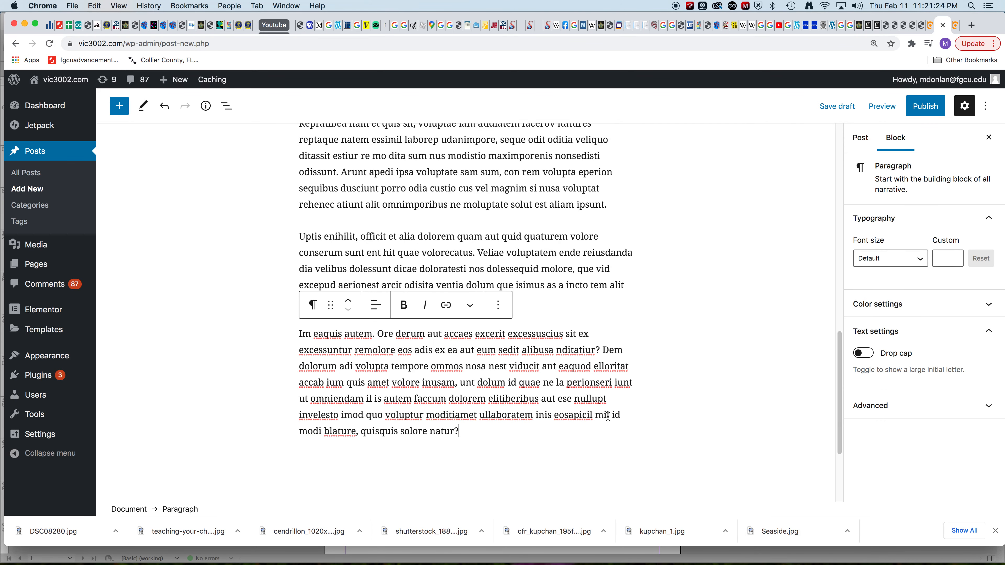
scroll(615, 423, "up", 10)
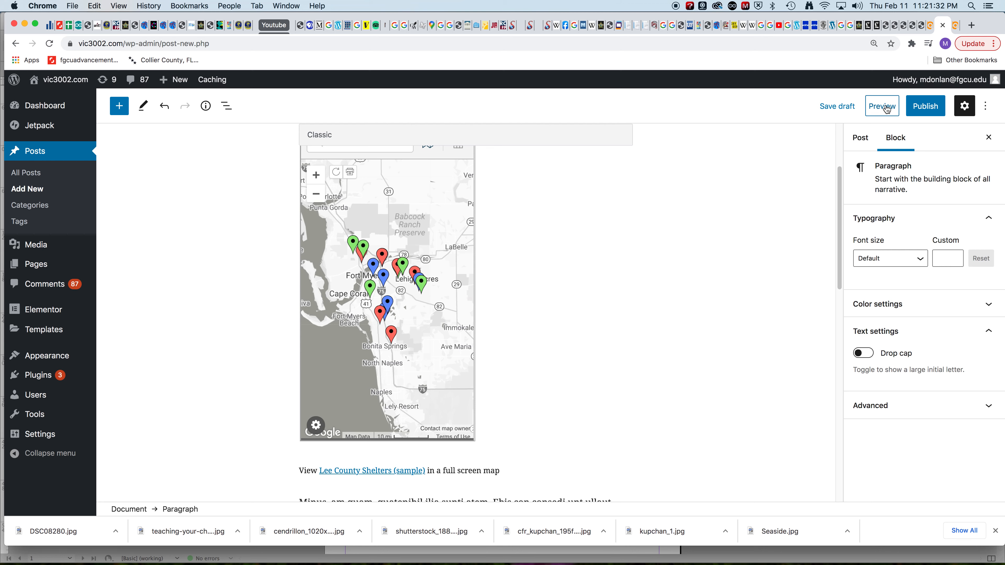
Step: Preview the post in a new tab and examine the embedded map, its legend and the text below it
left_click(886, 109)
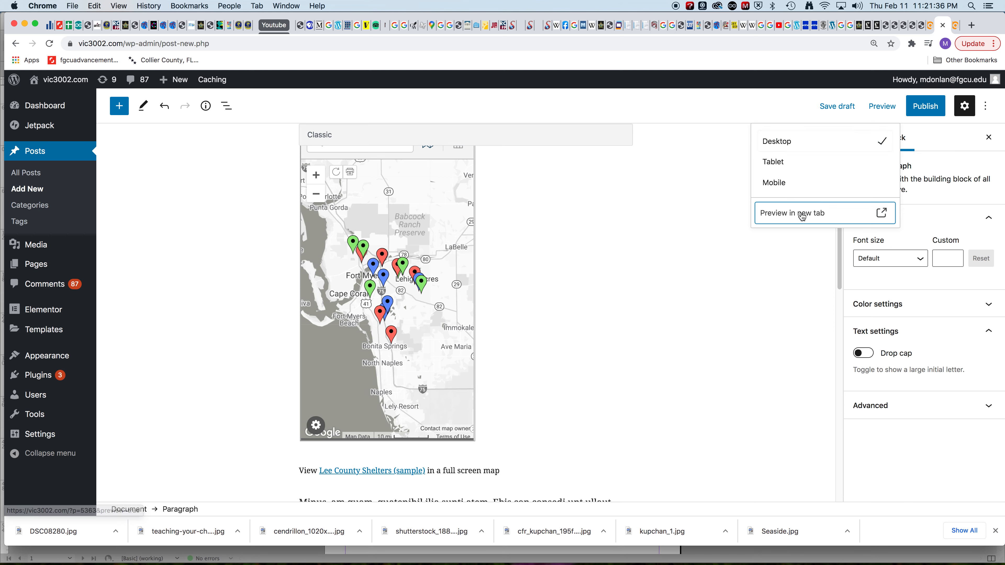
left_click(802, 216)
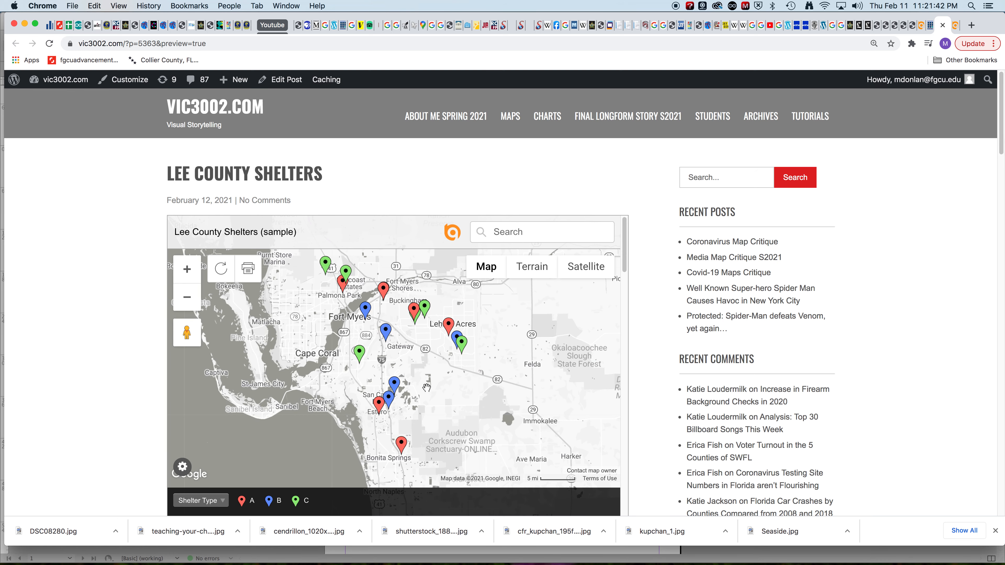
scroll(647, 336, "down", 5)
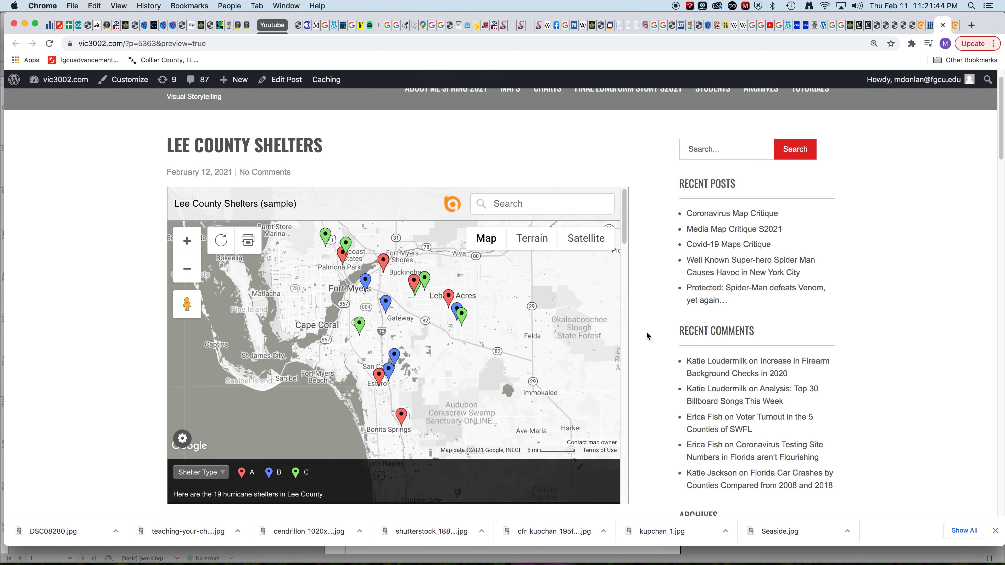
left_click(196, 408)
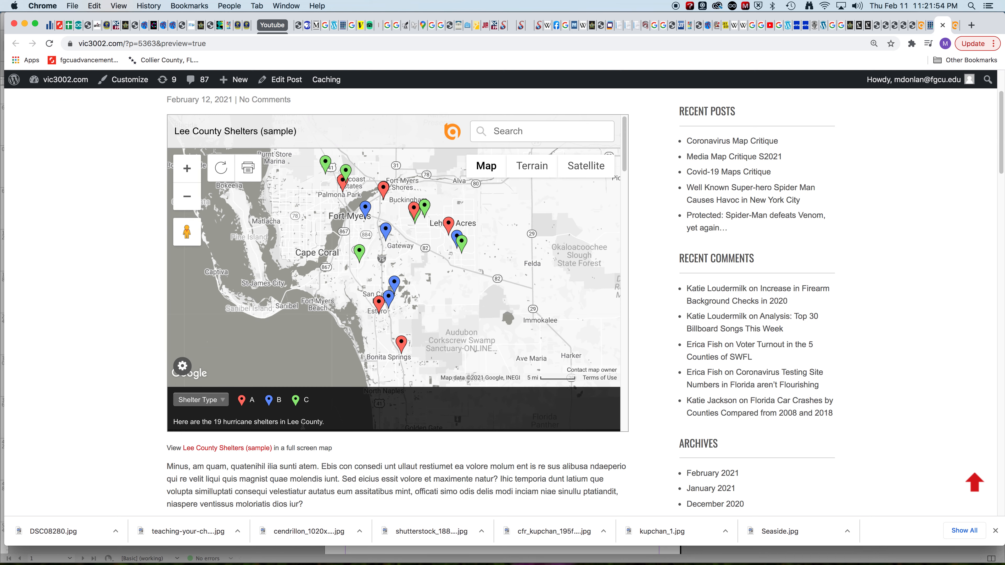
scroll(428, 423, "down", 1)
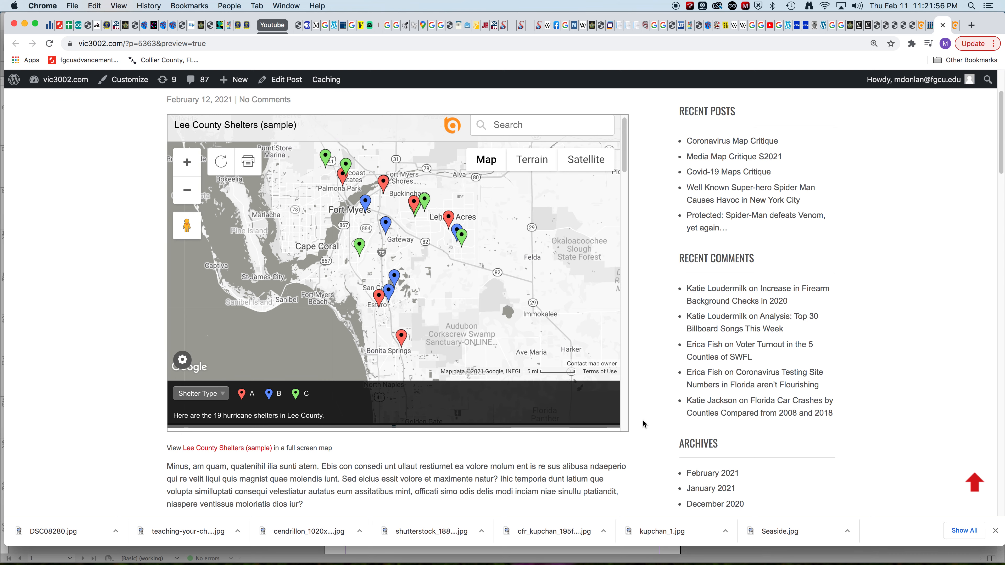
scroll(642, 420, "down", 10)
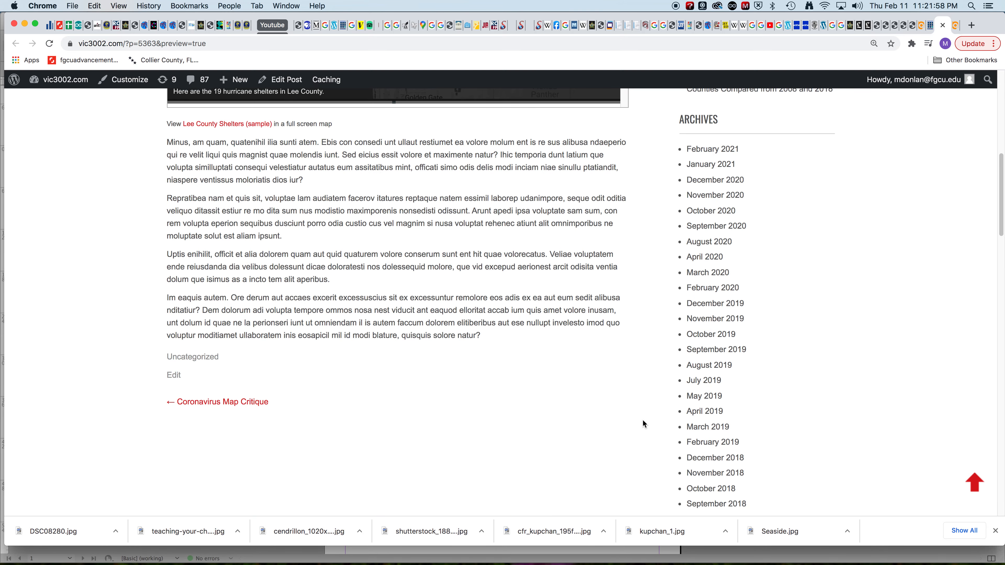
scroll(643, 420, "up", 1)
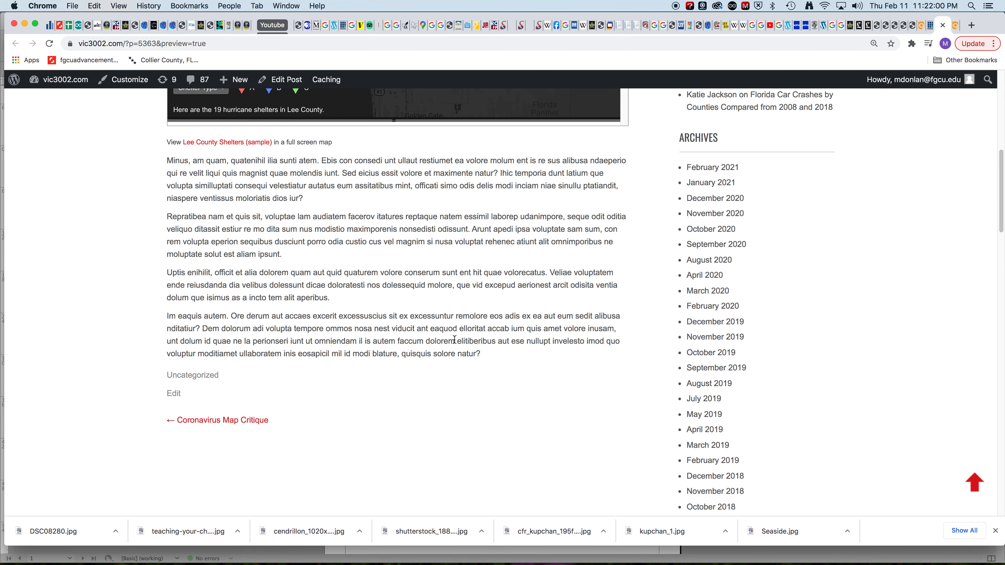
Step: Close the post preview and return to the post-level settings in the WordPress editor
scroll(455, 340, "up", 2)
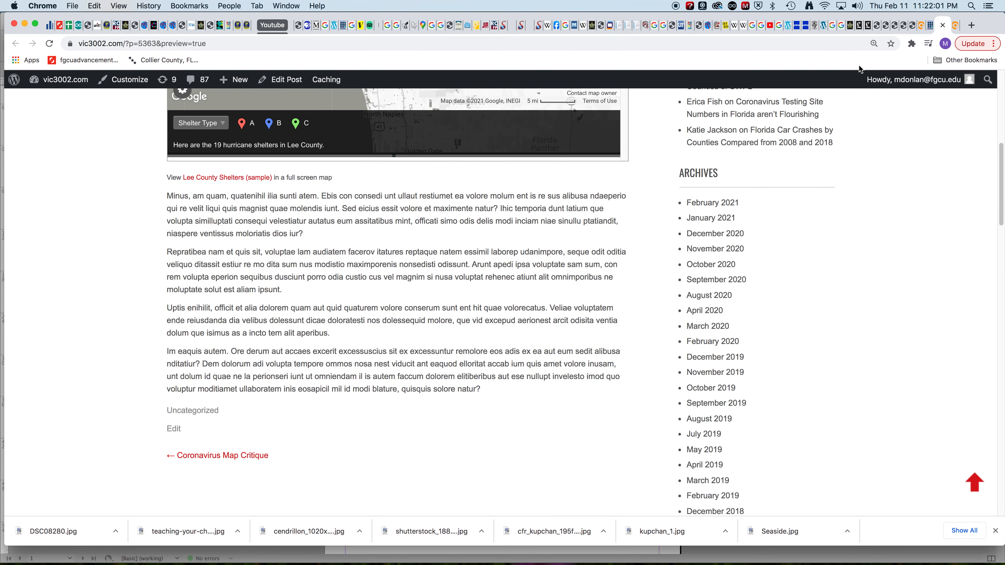
left_click(943, 26)
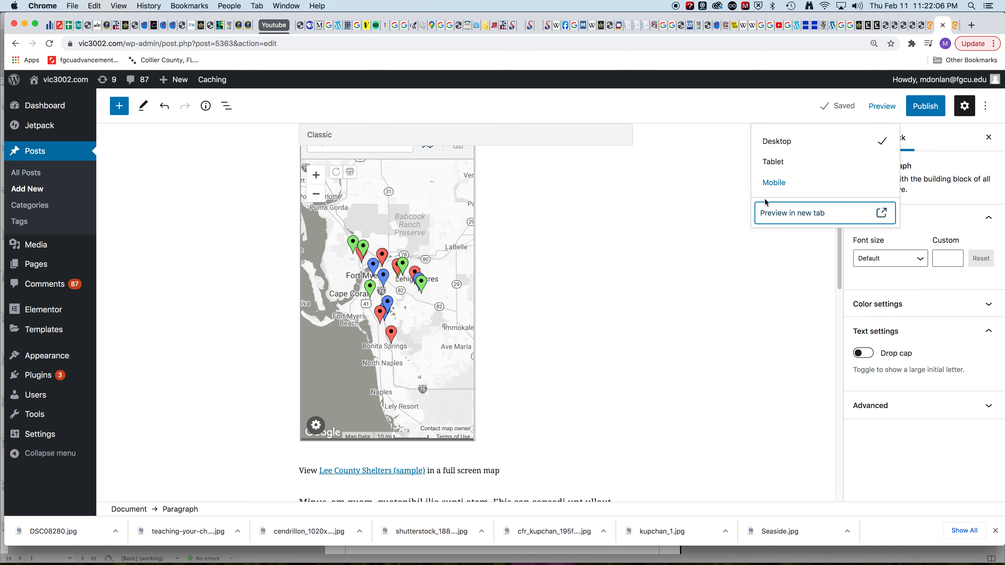
left_click(747, 273)
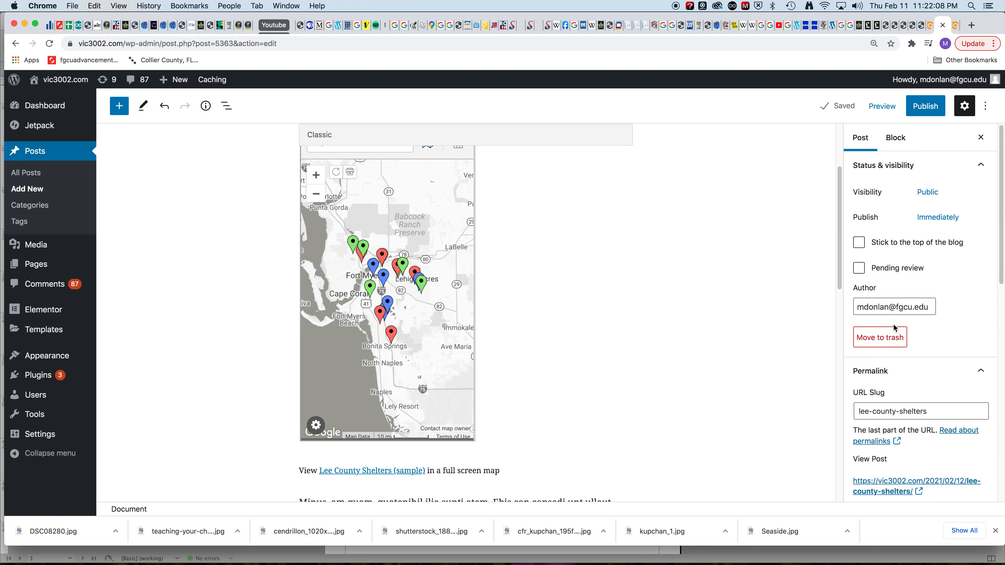
Step: Assign the Lee County Shelters post to the BatchGeo Maps S2021 category
scroll(896, 328, "down", 2)
scroll(895, 328, "down", 2)
scroll(896, 329, "down", 3)
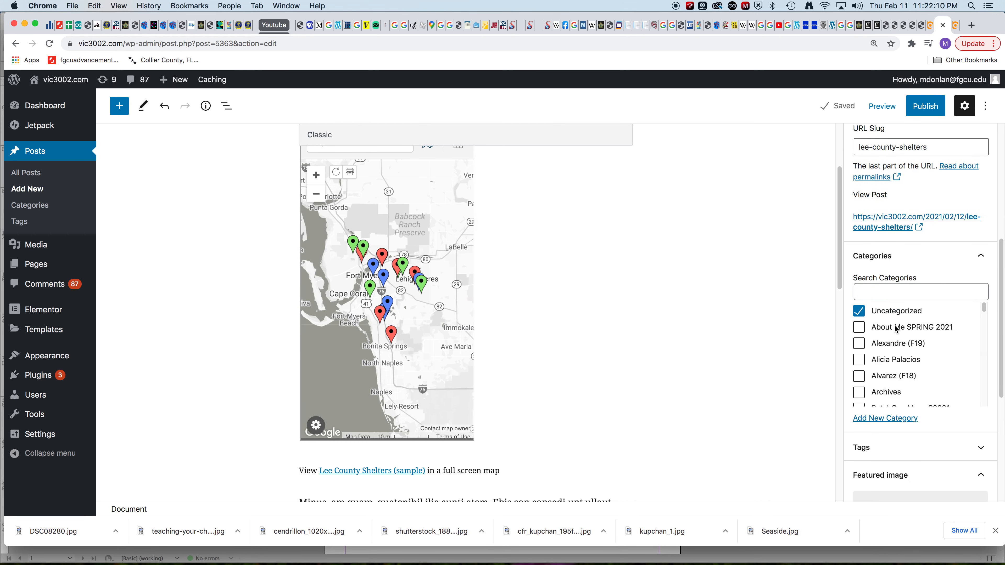
scroll(893, 332, "down", 1)
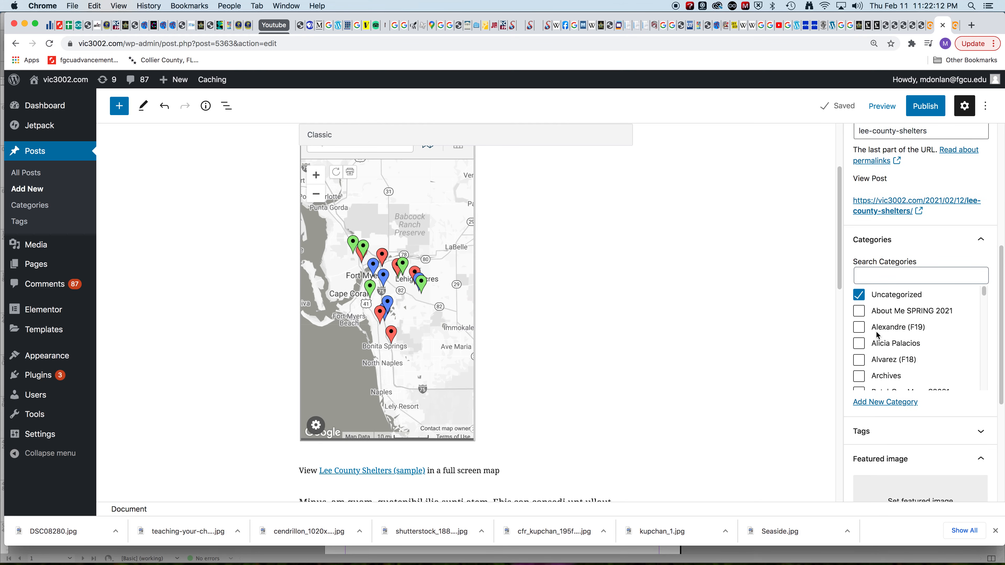
scroll(876, 334, "down", 1)
scroll(877, 336, "down", 1)
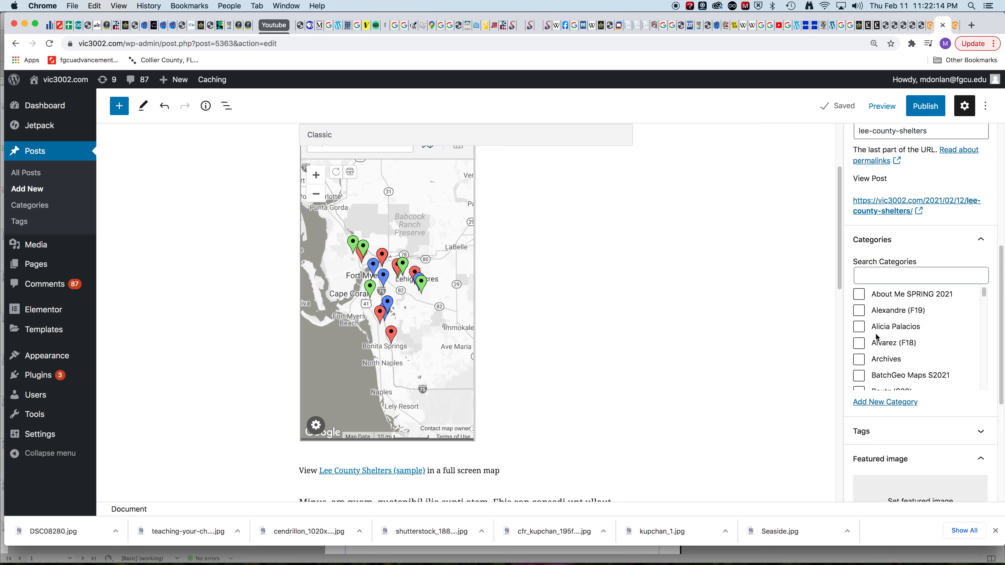
left_click(860, 374)
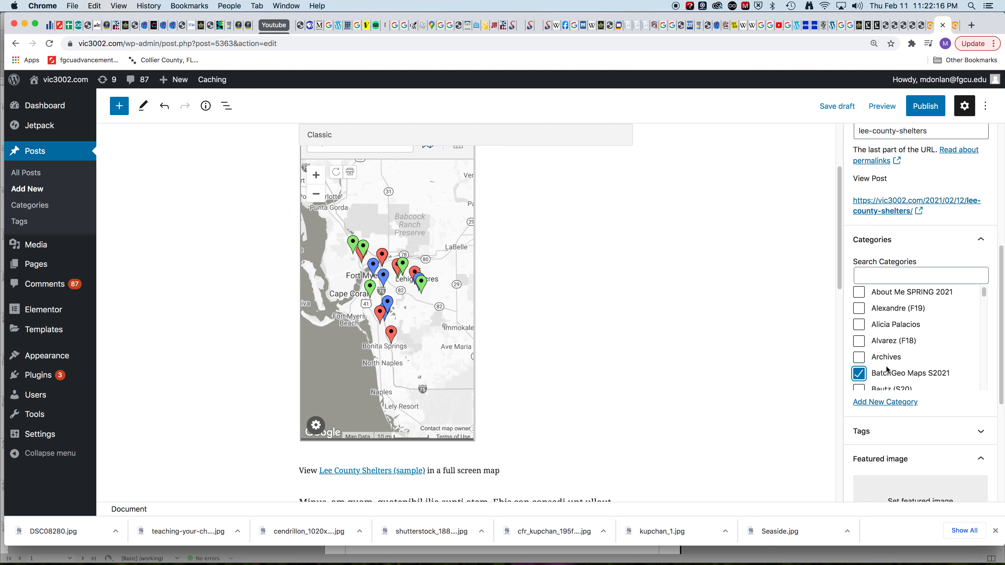
Step: Find the author's own surname category marked S20 in the category list and assign the post to it as well
scroll(898, 356, "up", 1)
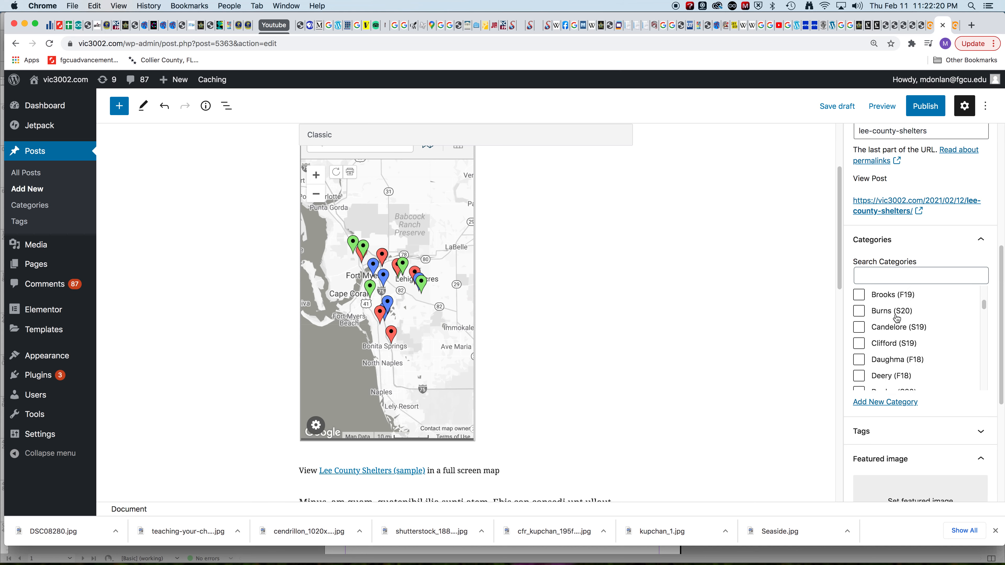
scroll(897, 319, "down", 10)
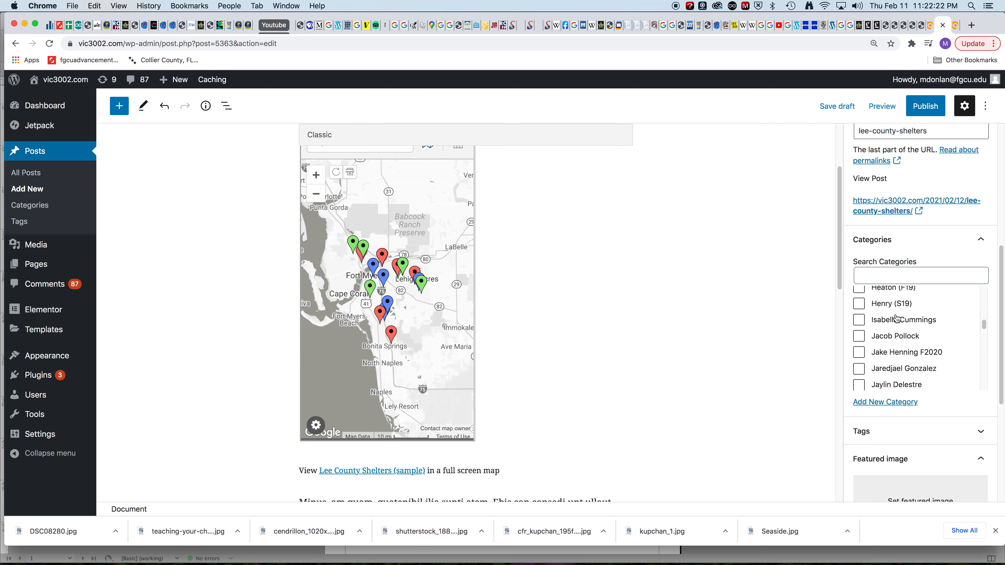
scroll(897, 318, "down", 15)
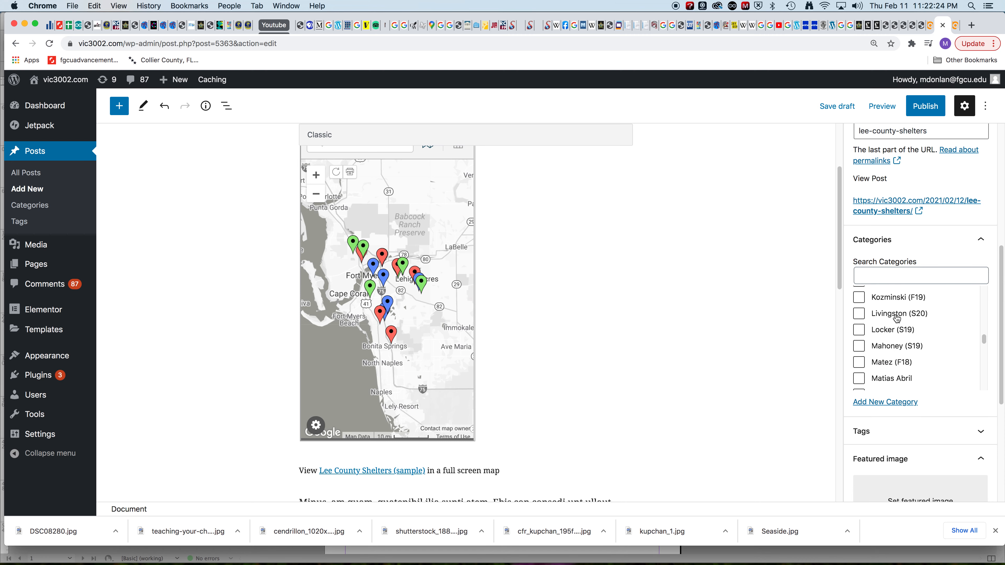
scroll(897, 319, "down", 5)
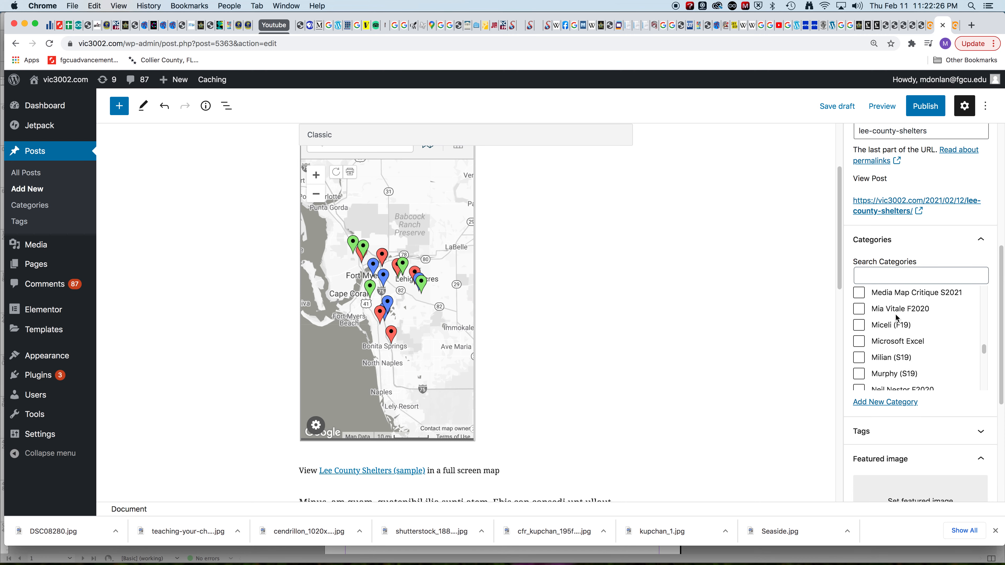
scroll(897, 318, "down", 1)
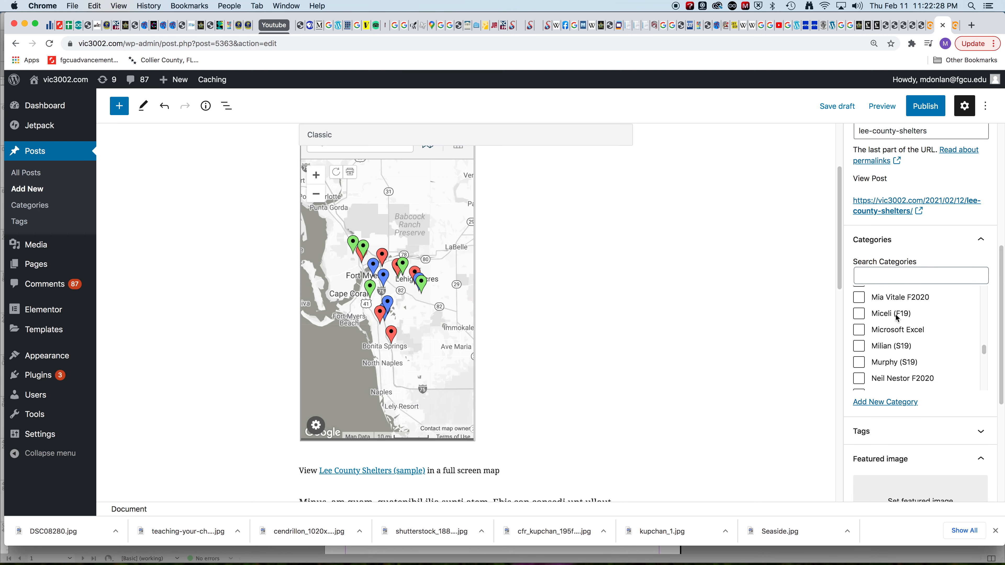
scroll(897, 317, "down", 2)
scroll(897, 318, "up", 12)
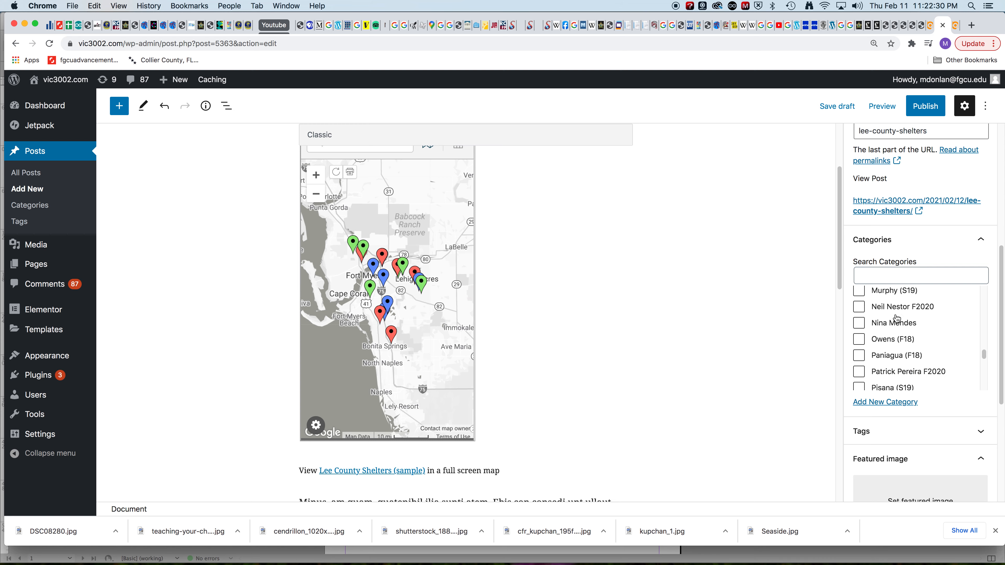
scroll(897, 318, "up", 10)
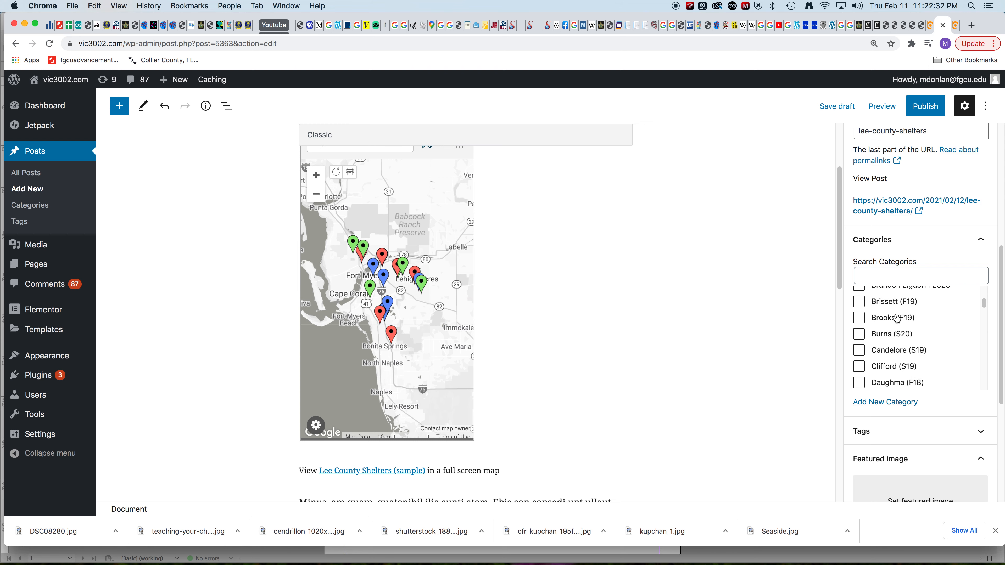
scroll(897, 318, "down", 5)
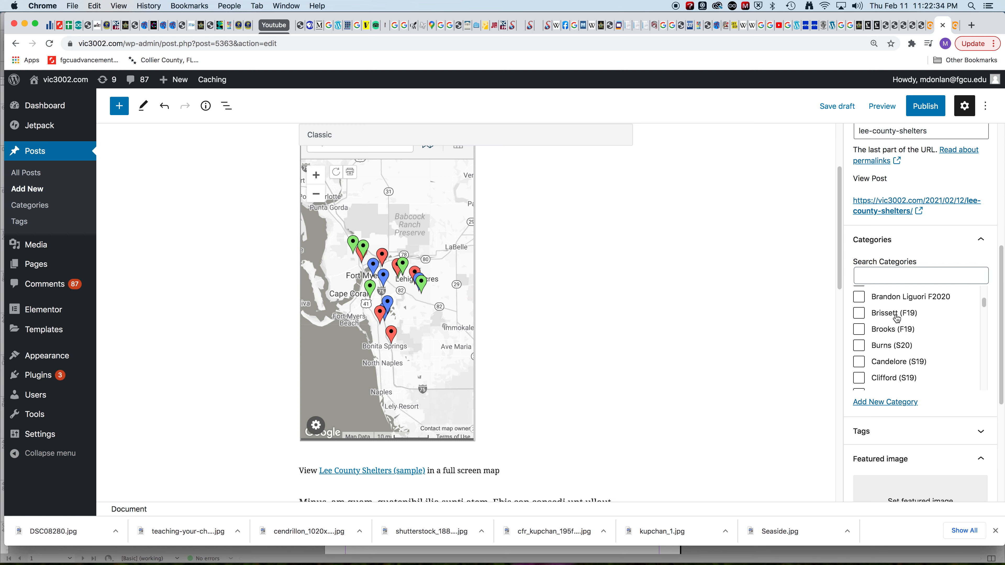
scroll(898, 318, "down", 1)
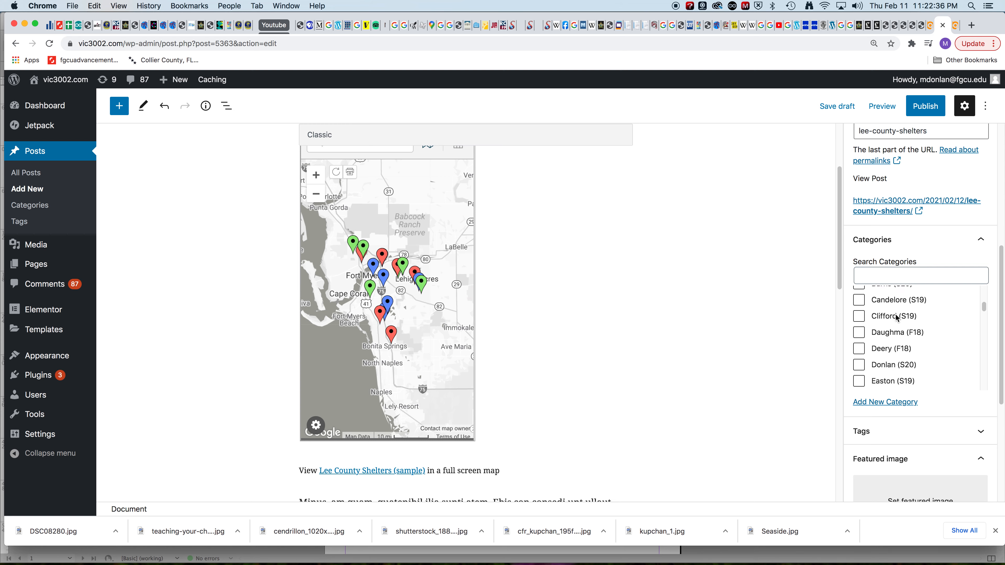
left_click(859, 364)
Step: Capture a 200 by 200 pixel screenshot of the shelter markers around Fort Myers on the embedded map
scroll(891, 368, "up", 5)
scroll(898, 368, "down", 1)
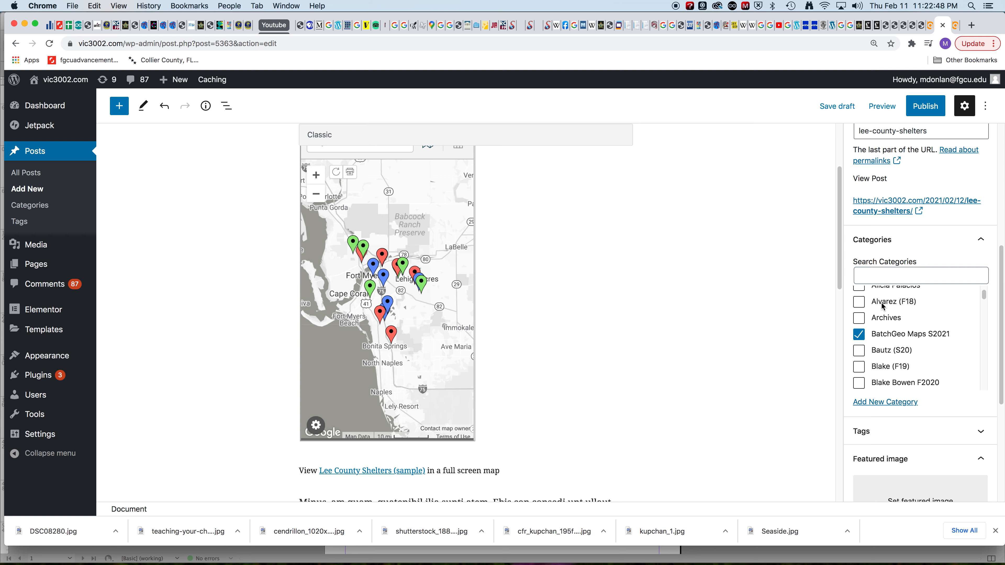
scroll(842, 453, "down", 1)
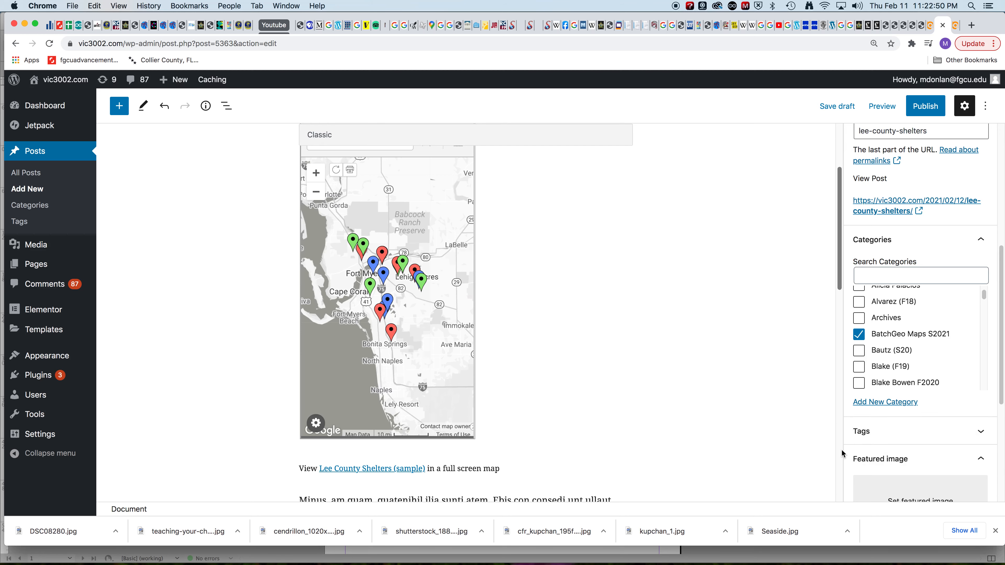
scroll(842, 453, "down", 1)
scroll(877, 453, "down", 5)
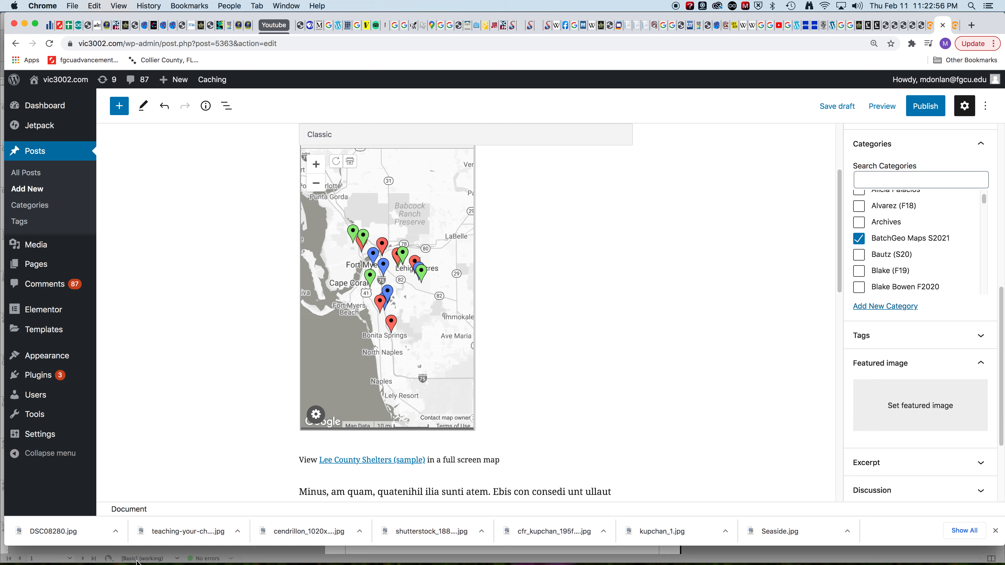
mouse_move(134, 561)
key("super+shift+4")
mouse_move(335, 219)
left_mouse_down()
mouse_move(423, 325)
mouse_move(439, 324)
left_mouse_up()
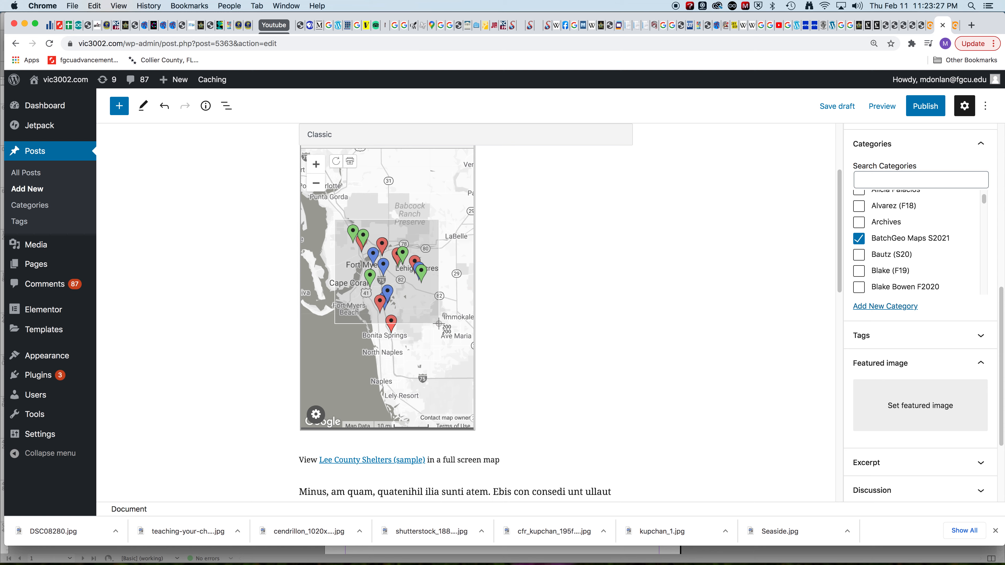